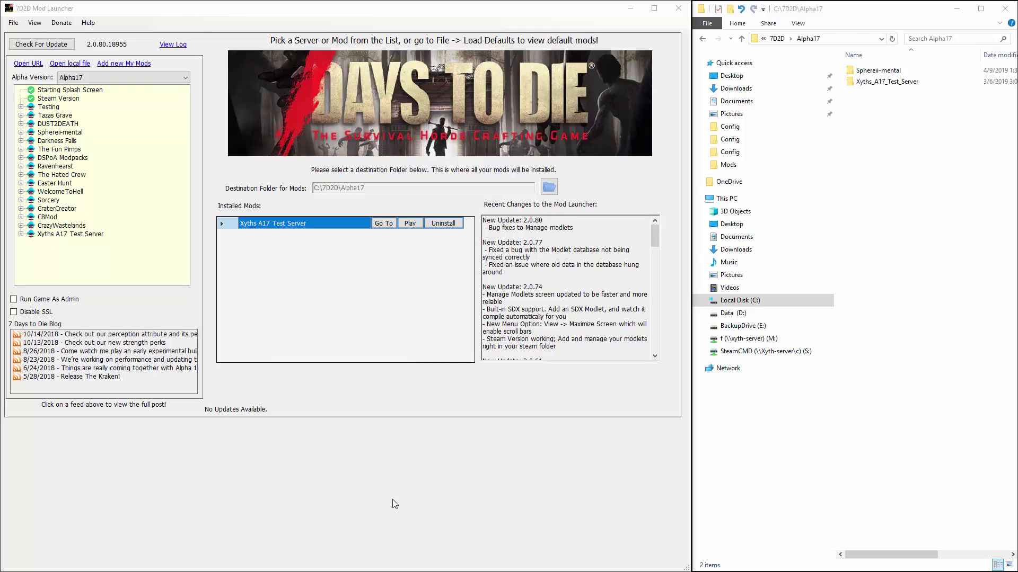
- Check that the Steam Version entry's install path points to 7 Days To Die
{"action": "left_click", "coordinate": [65, 98]}
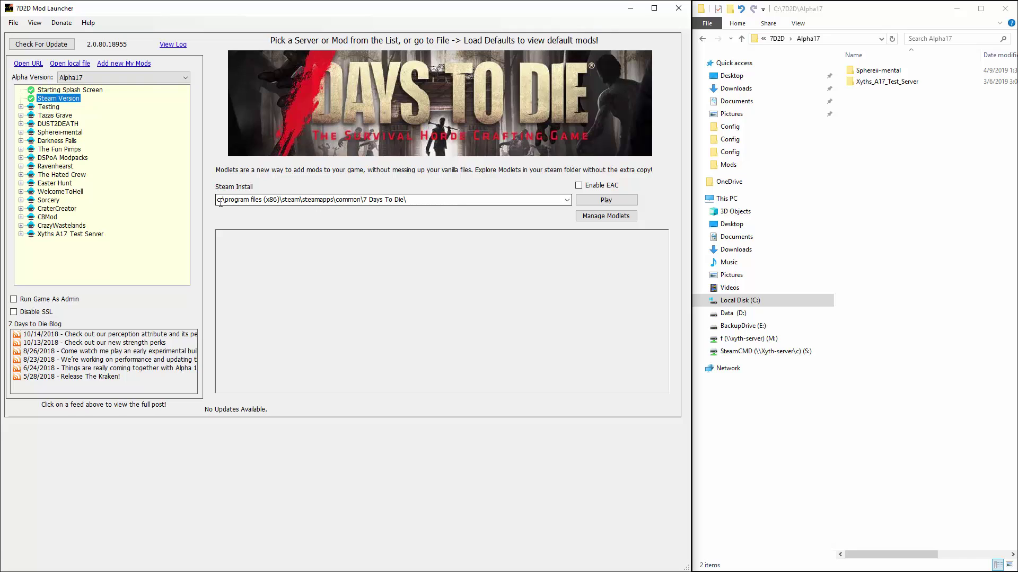
{"action": "left_click", "coordinate": [338, 200]}
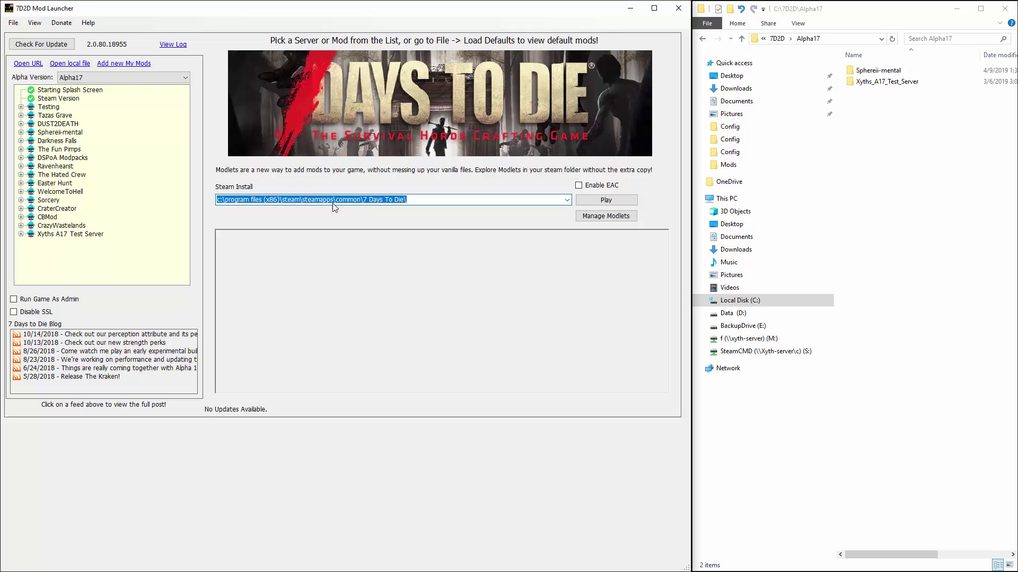
{"action": "left_click", "coordinate": [48, 100]}
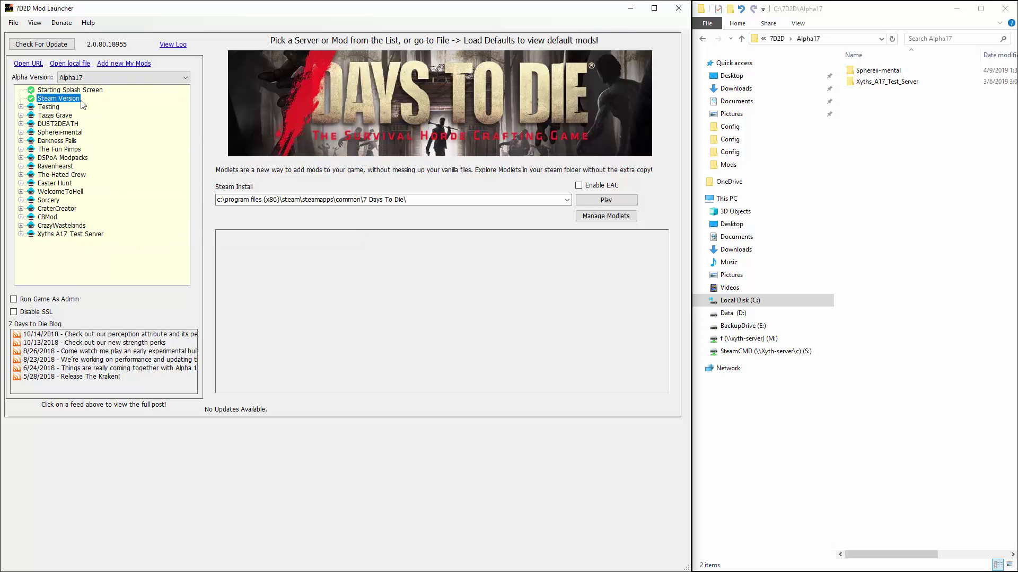
- Add a new My Mods entry named 'MyGame', save it, and expand My Mods in the tree
{"action": "left_click", "coordinate": [125, 63]}
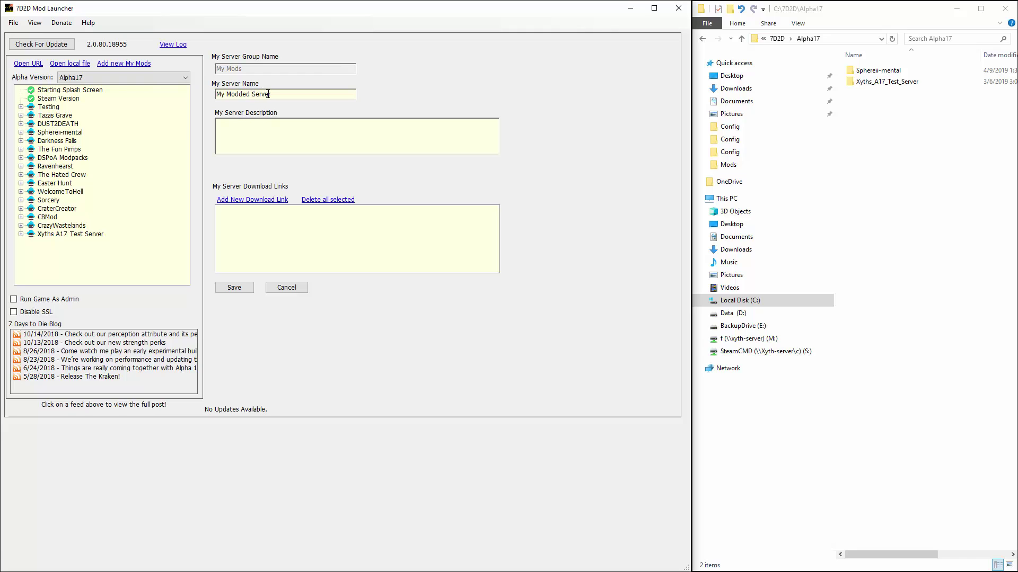
{"action": "left_click_drag", "start_coordinate": [273, 94], "coordinate": [216, 94]}
{"action": "type", "text": "MyGame"}
{"action": "left_click", "coordinate": [242, 129]}
{"action": "left_click", "coordinate": [235, 289]}
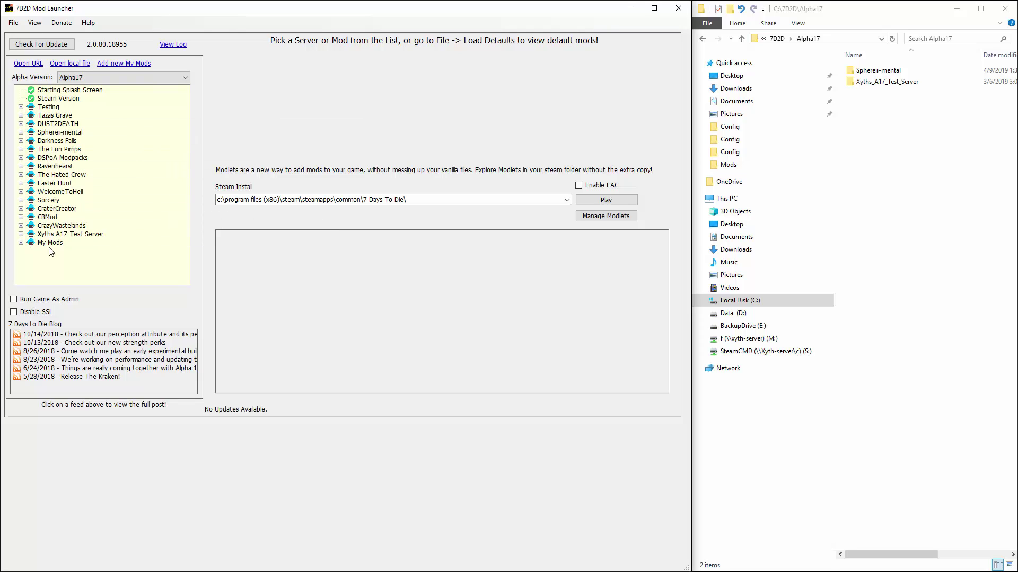
{"action": "left_click", "coordinate": [21, 243]}
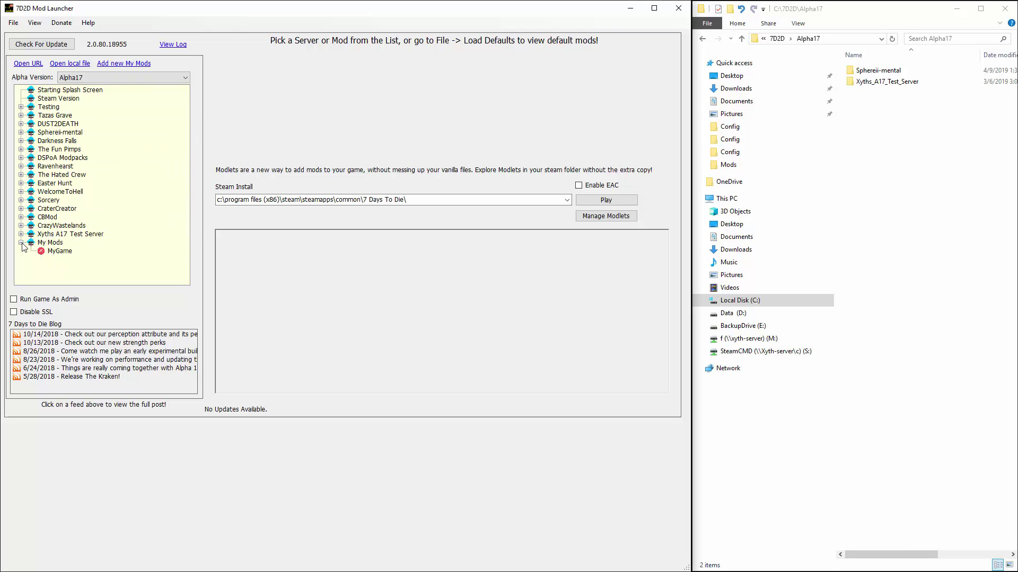
- Install a MyGame game copy from the Steam path into C:\7D2D\Alpha17\My_Mods\MyGame
{"action": "left_click", "coordinate": [60, 252]}
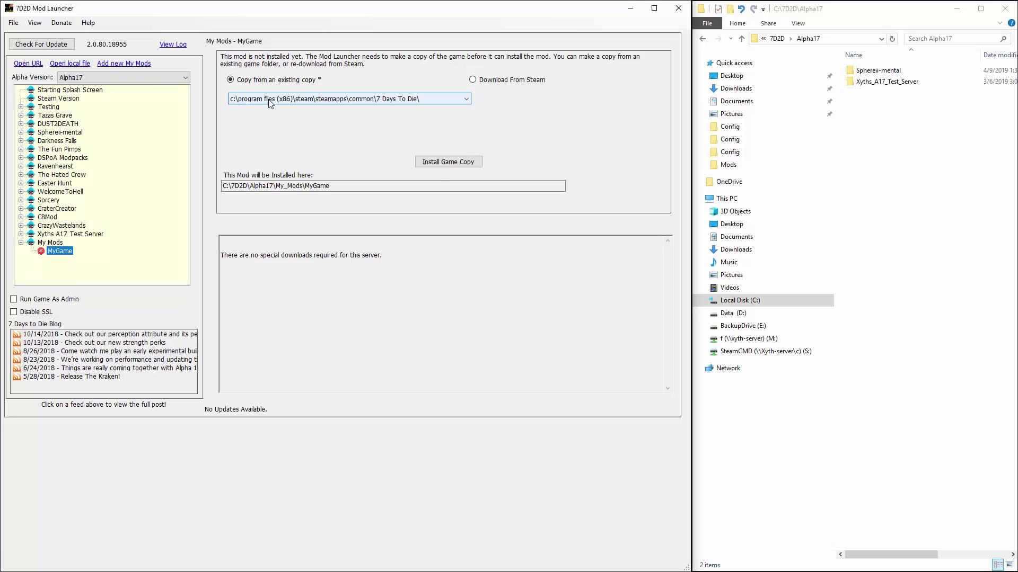
{"action": "left_click", "coordinate": [438, 163]}
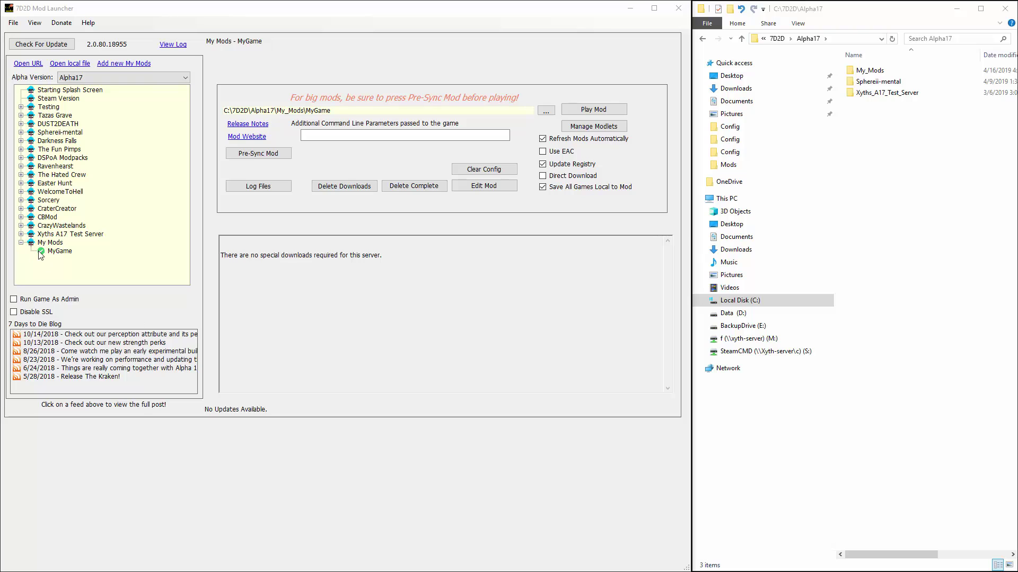
{"action": "left_click", "coordinate": [54, 252]}
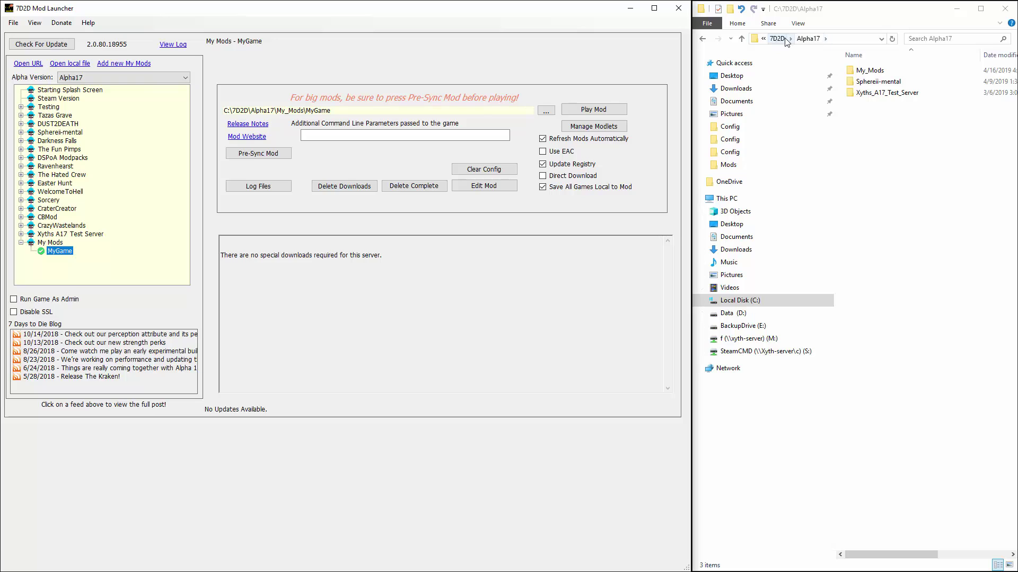
- Browse to My_Mods\MyGame in Explorer to verify the 28 copied items, then reselect MyGame
{"action": "double_click", "coordinate": [869, 72]}
{"action": "double_click", "coordinate": [869, 72]}
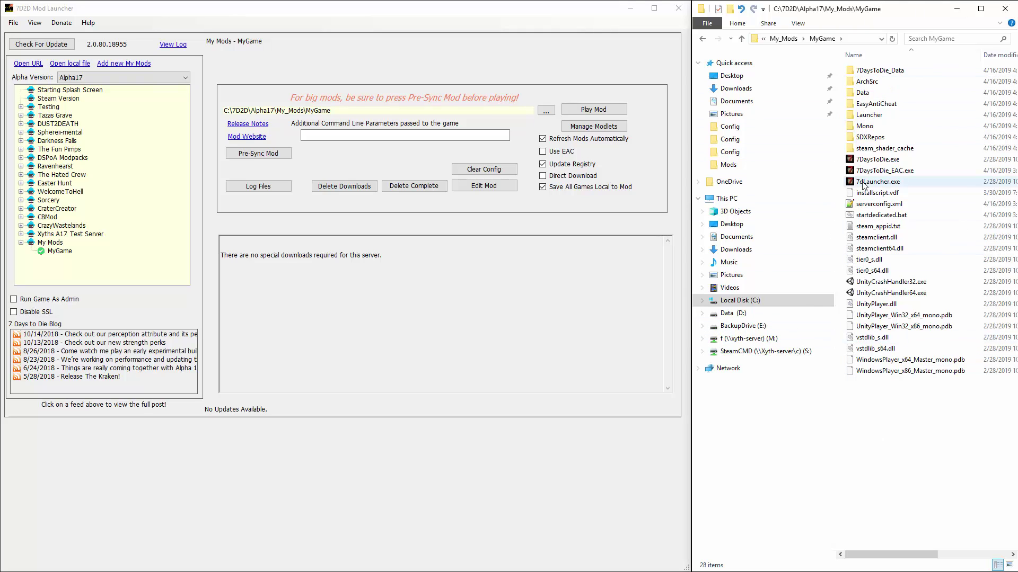
{"action": "left_click", "coordinate": [58, 252]}
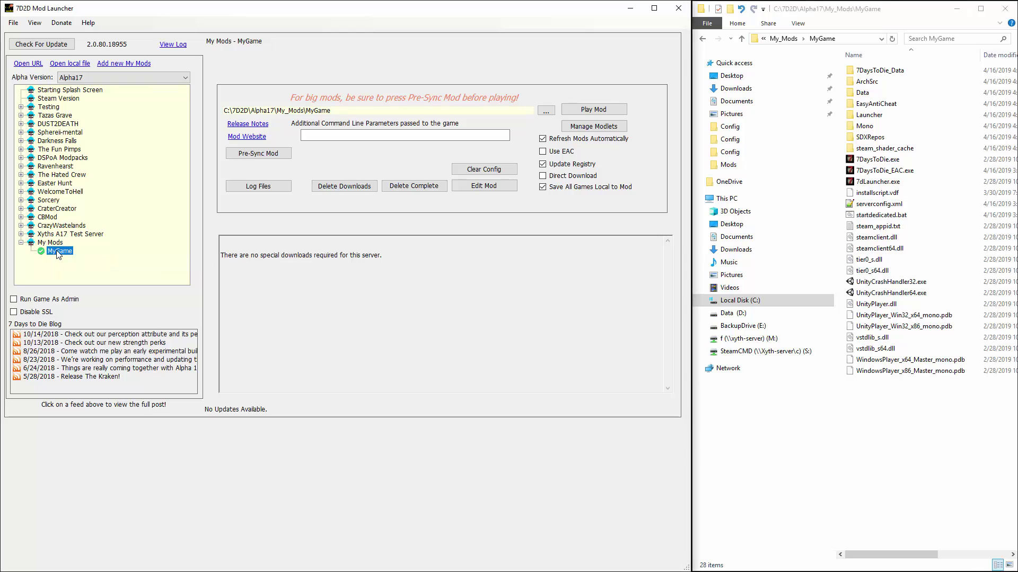
- Open MyGame's Mod Downloader, list available modlets, and force a refresh of the list
{"action": "left_click", "coordinate": [586, 126]}
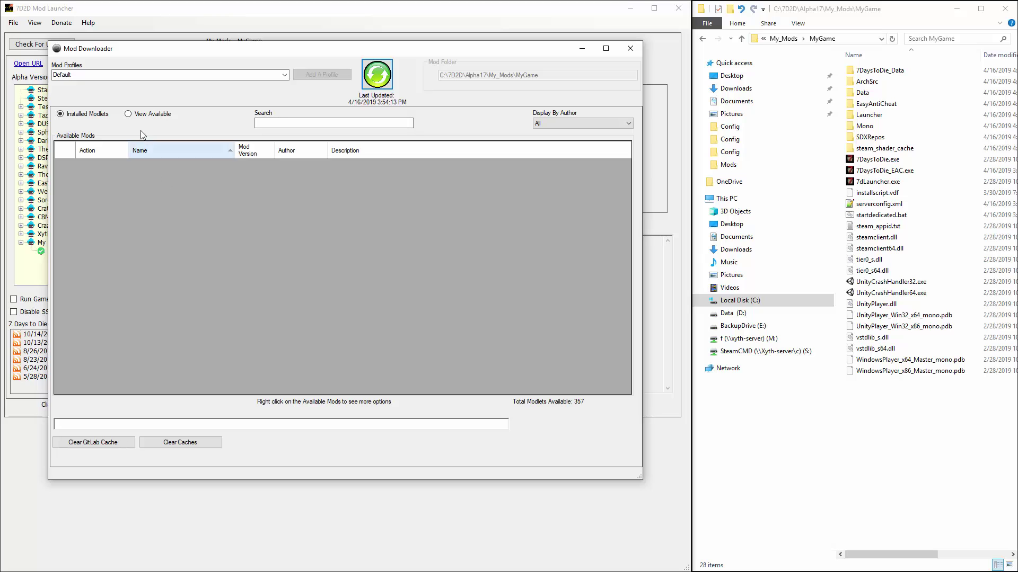
{"action": "left_click", "coordinate": [128, 114]}
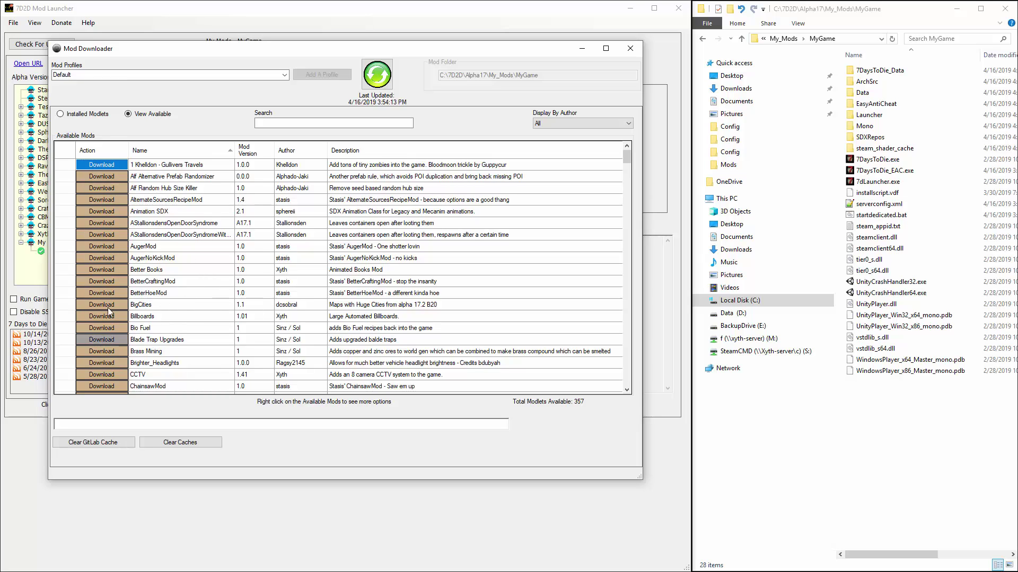
{"action": "left_click", "coordinate": [379, 83]}
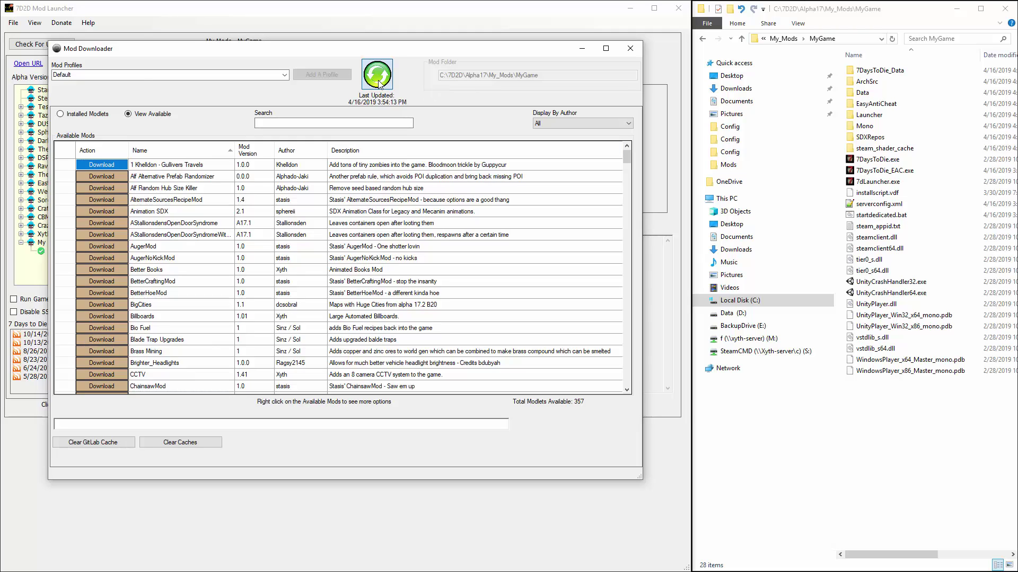
{"action": "left_click_drag", "start_coordinate": [894, 354], "coordinate": [830, 340]}
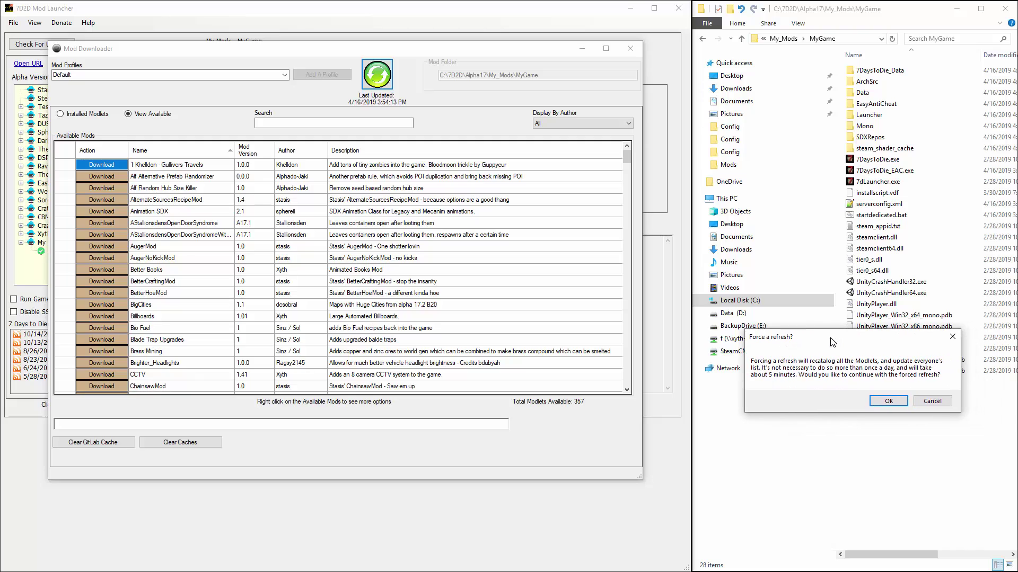
{"action": "left_click", "coordinate": [887, 401]}
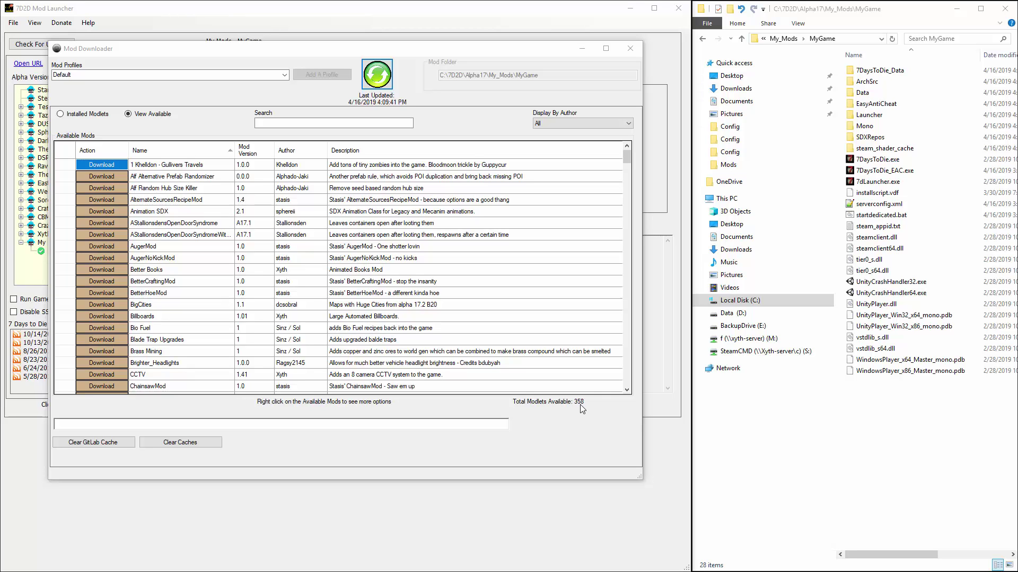
{"action": "scroll", "coordinate": [207, 220], "scroll_direction": "down", "scroll_amount": 10}
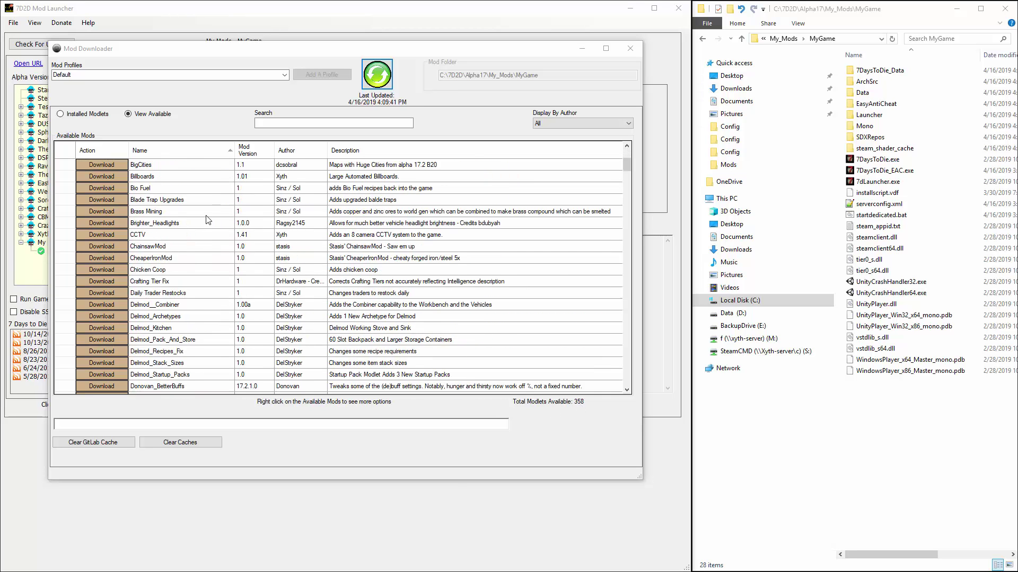
{"action": "scroll", "coordinate": [207, 220], "scroll_direction": "down", "scroll_amount": 20}
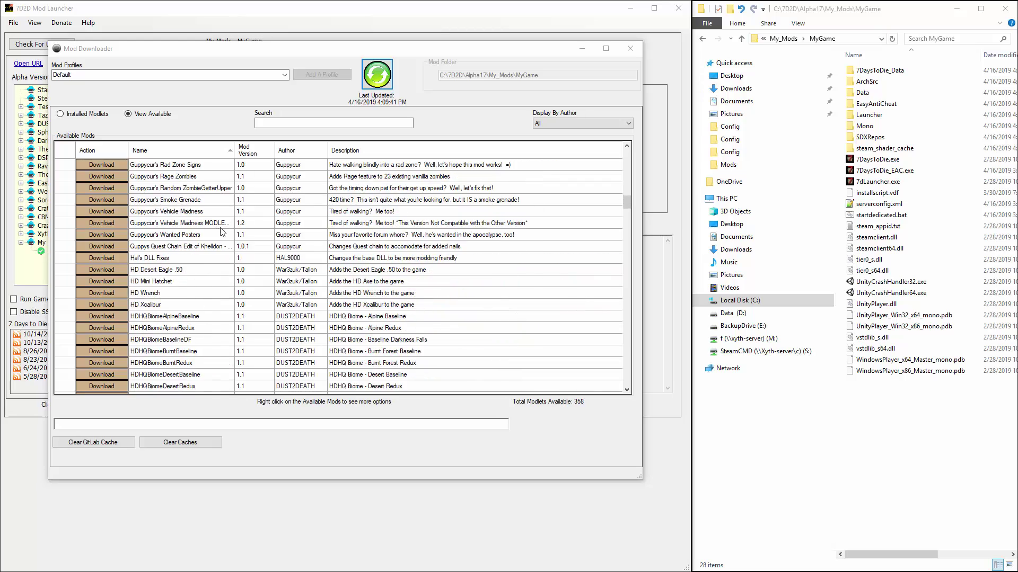
{"action": "scroll", "coordinate": [225, 236], "scroll_direction": "down", "scroll_amount": 2}
{"action": "scroll", "coordinate": [215, 264], "scroll_direction": "up", "scroll_amount": 20}
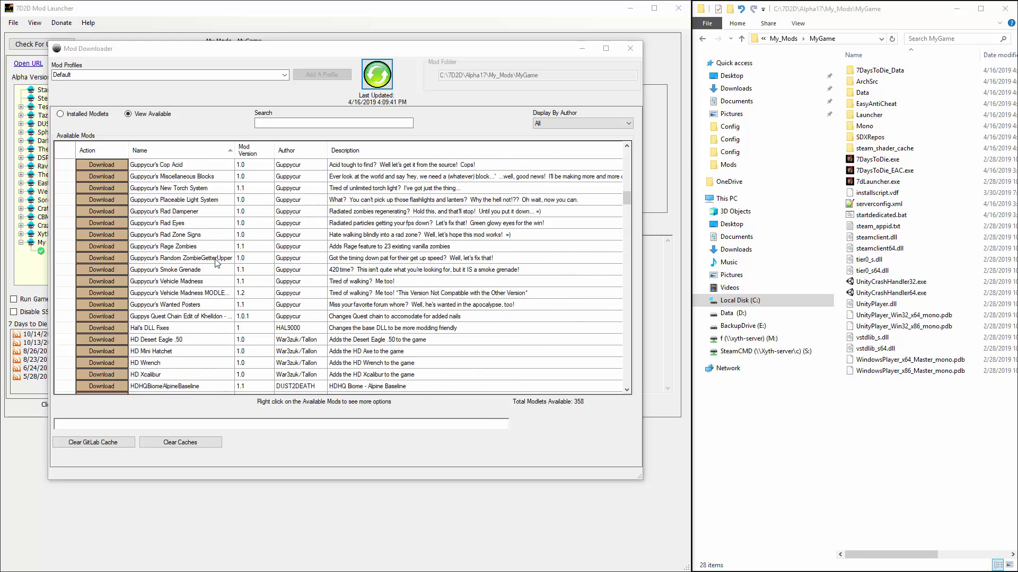
{"action": "scroll", "coordinate": [217, 263], "scroll_direction": "up", "scroll_amount": 10}
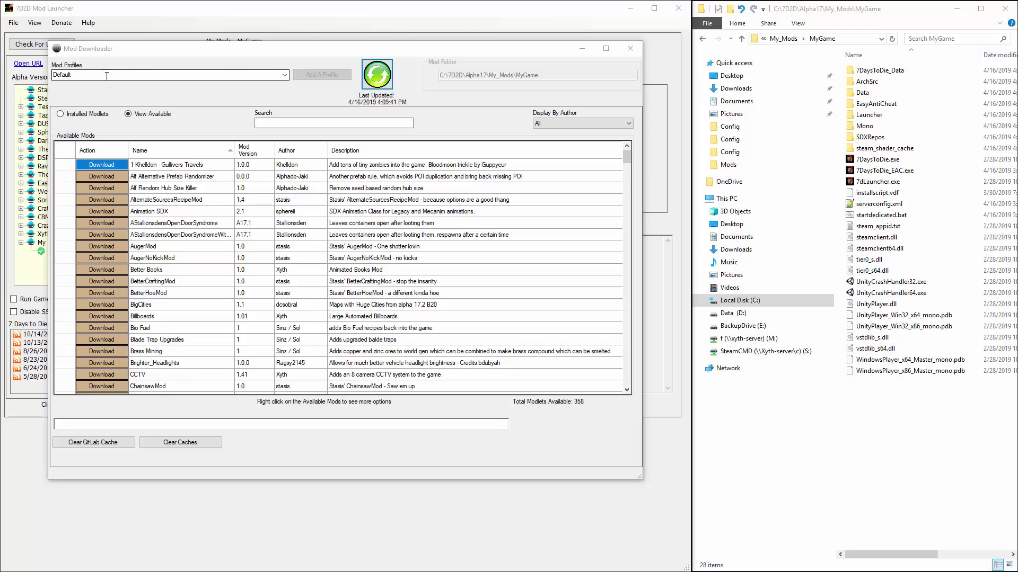
- Filter modlets to the SDX Mods profile and download Xyth Wandering Traders into MyGame
{"action": "left_click", "coordinate": [284, 76]}
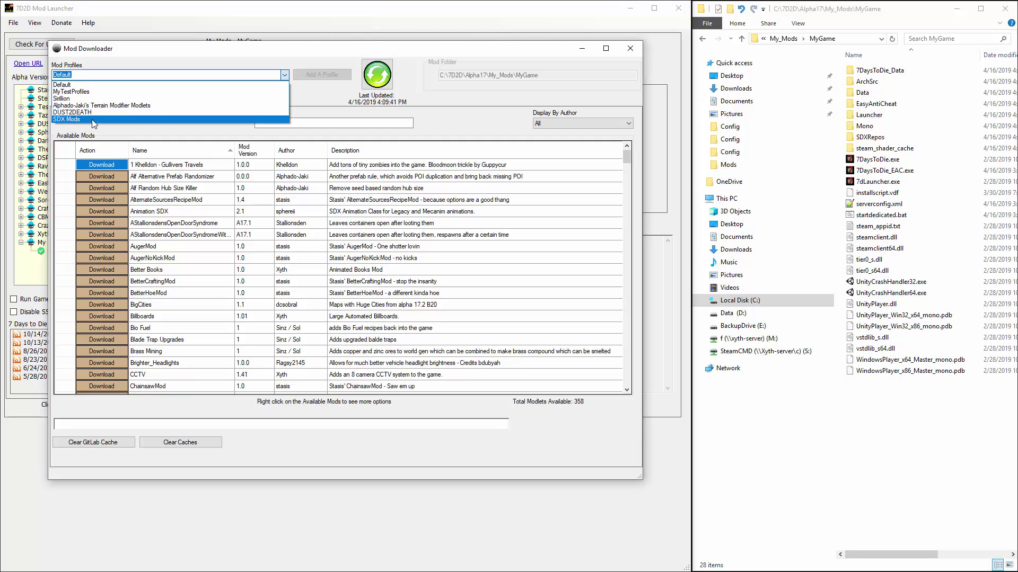
{"action": "left_click", "coordinate": [79, 119]}
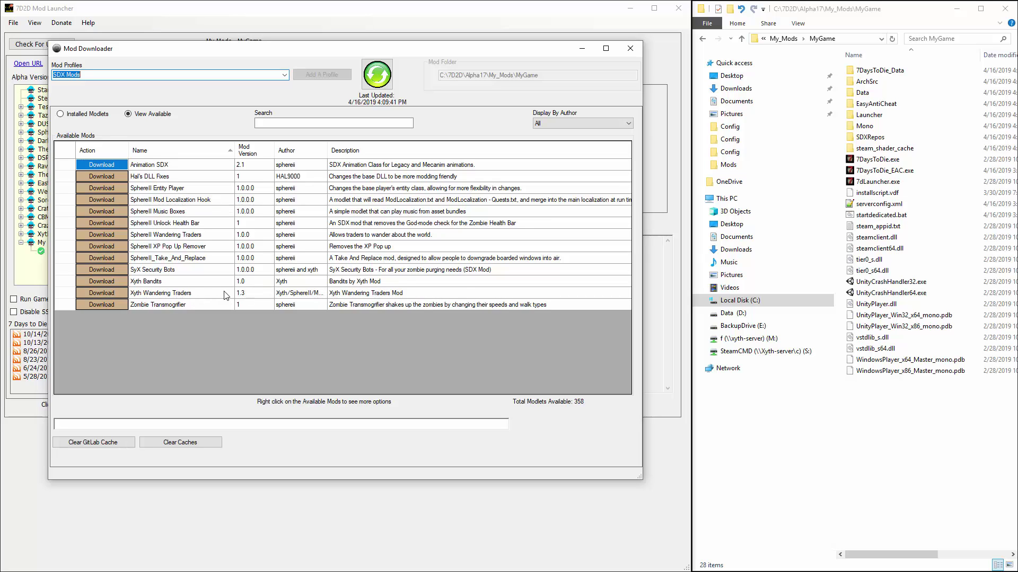
{"action": "left_click", "coordinate": [97, 293]}
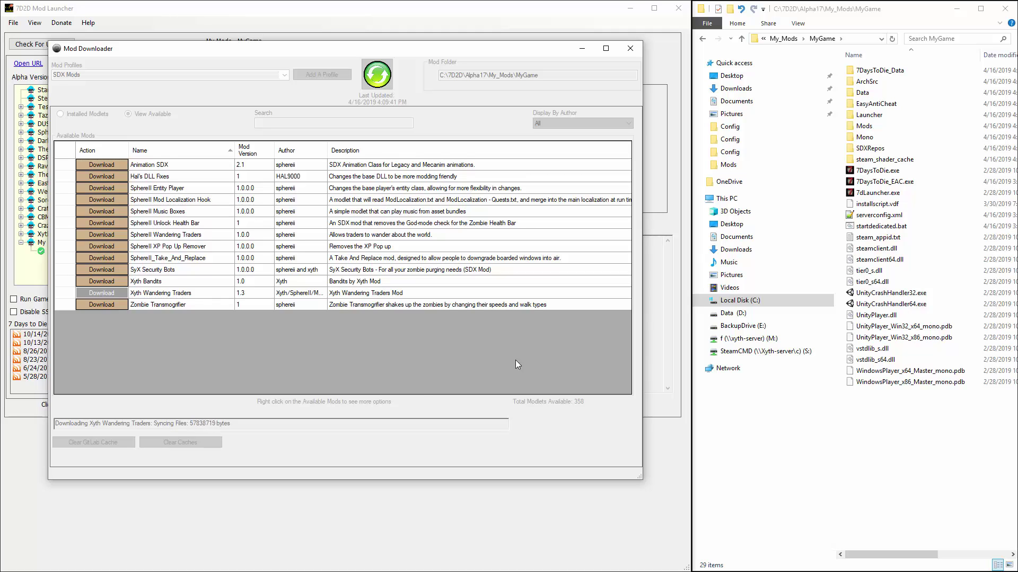
- Open MyGame's Mods folder and download Animation SDX, Hal's DLL Fixes and SphereII Wandering Traders
{"action": "double_click", "coordinate": [863, 126]}
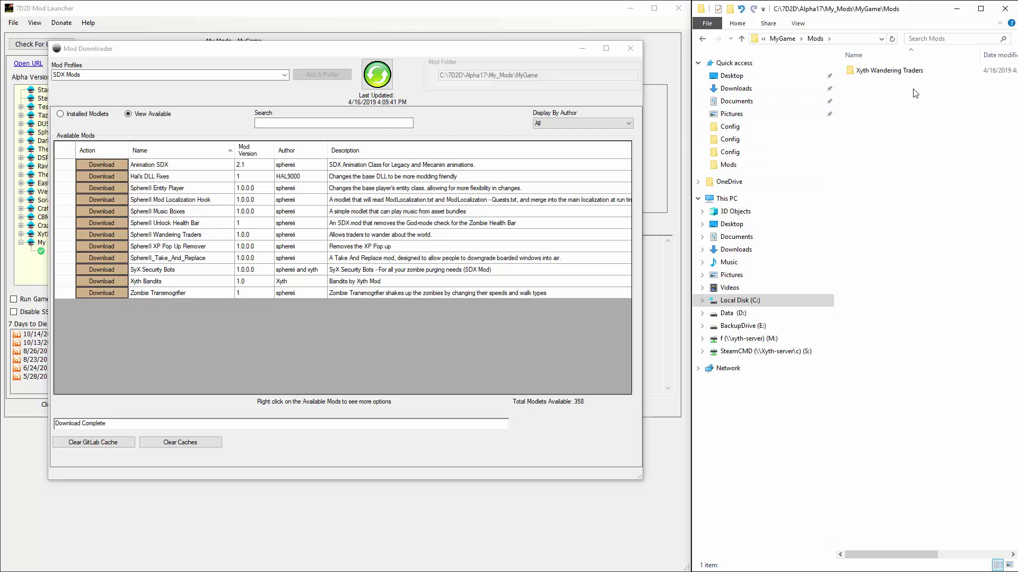
{"action": "left_click", "coordinate": [110, 164]}
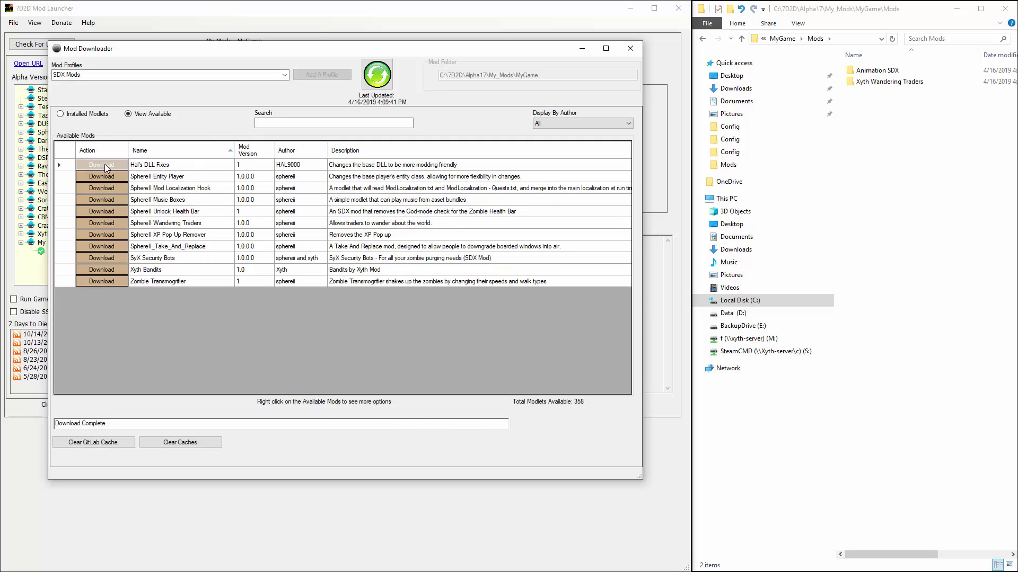
{"action": "left_click", "coordinate": [105, 164]}
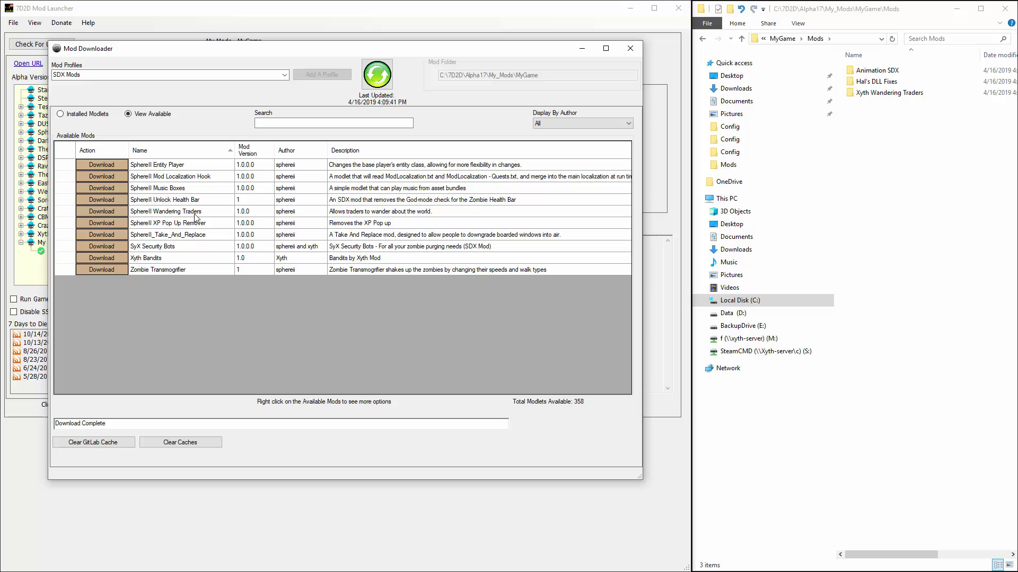
{"action": "left_click", "coordinate": [99, 212]}
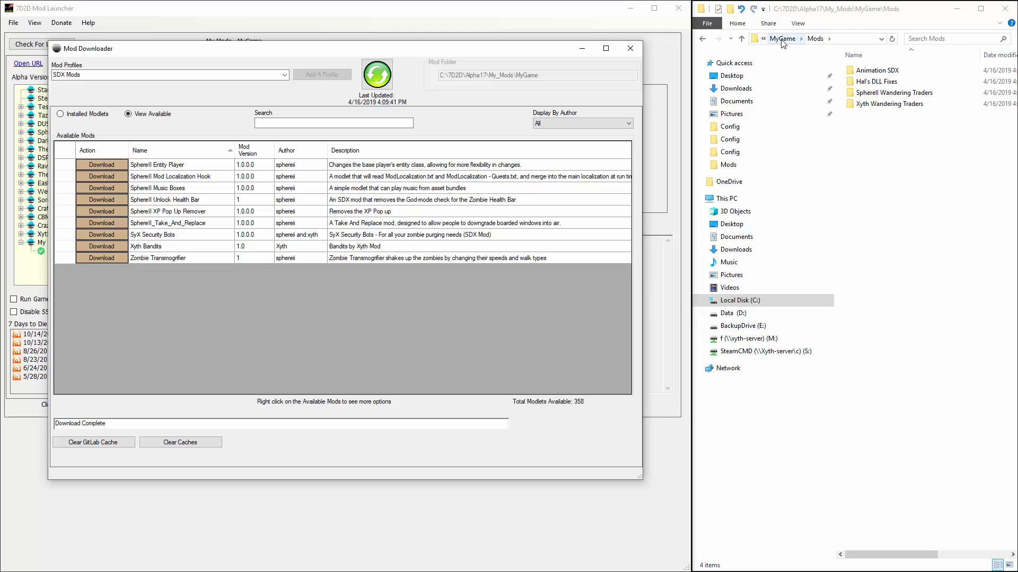
- Review the Installed Modlets list and close the Mod Downloader
{"action": "left_click", "coordinate": [61, 114]}
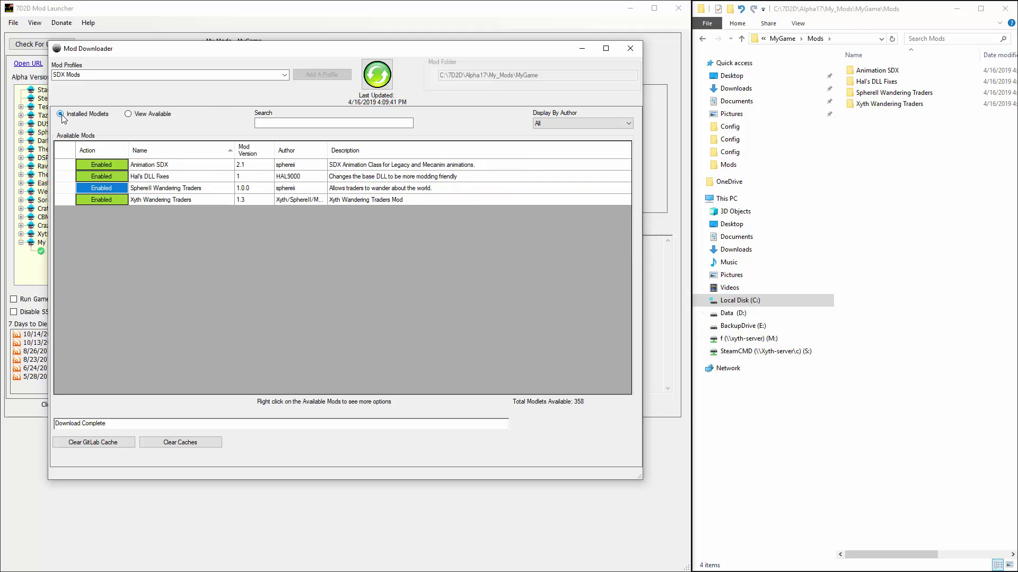
{"action": "left_click", "coordinate": [100, 164]}
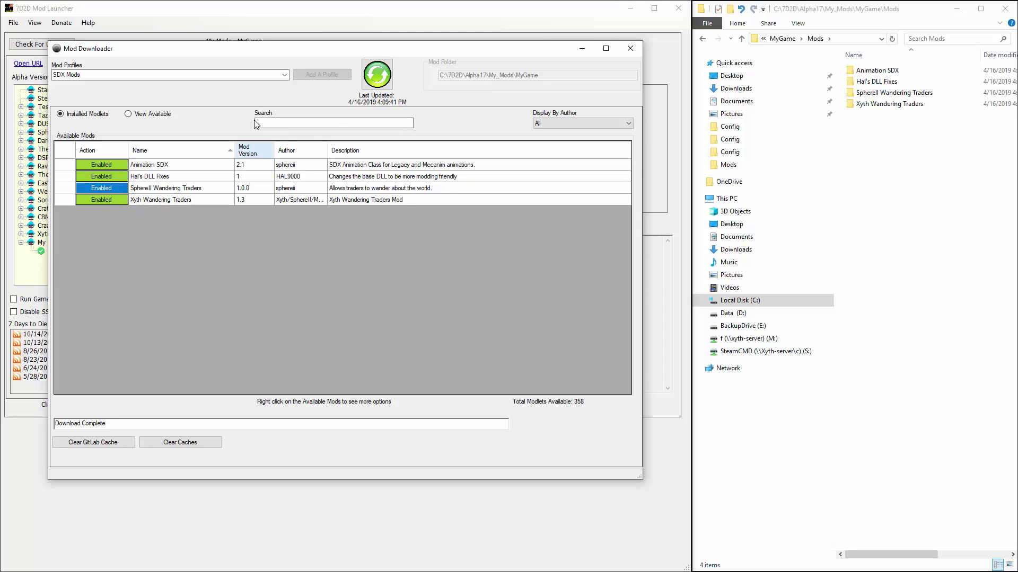
{"action": "left_click", "coordinate": [630, 48]}
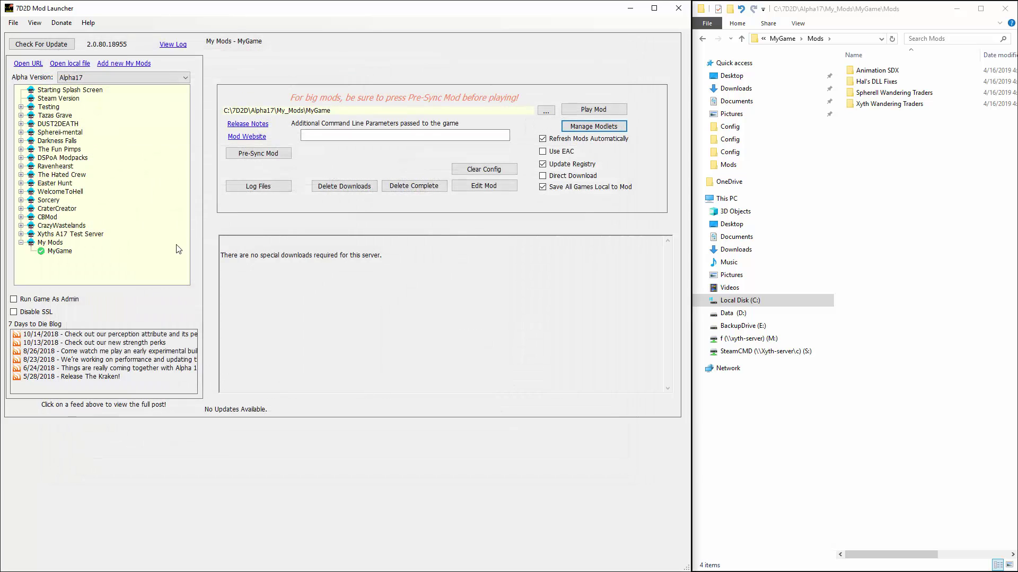
- Launch 7 Days To Die with the MyGame mod from My Mods
{"action": "left_click", "coordinate": [57, 253]}
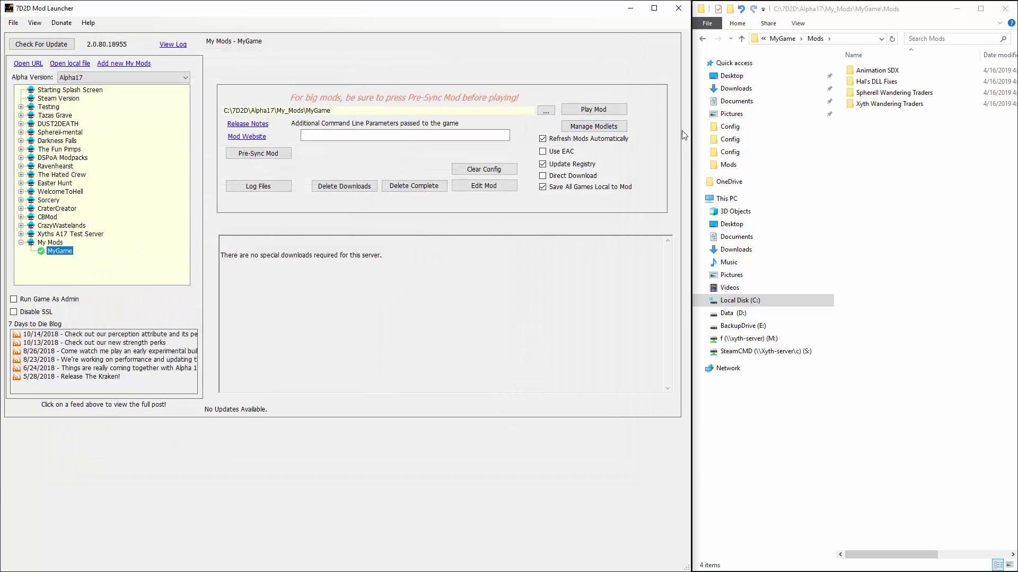
{"action": "left_click", "coordinate": [596, 111]}
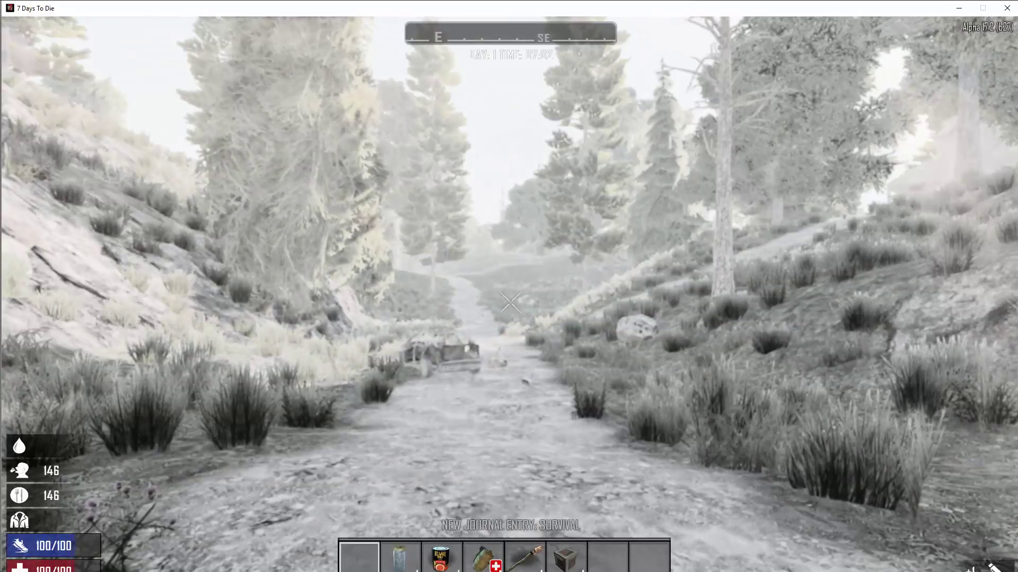
- Dismiss the journal and quest popups and walk forward along the path
{"action": "left_click", "coordinate": [528, 412]}
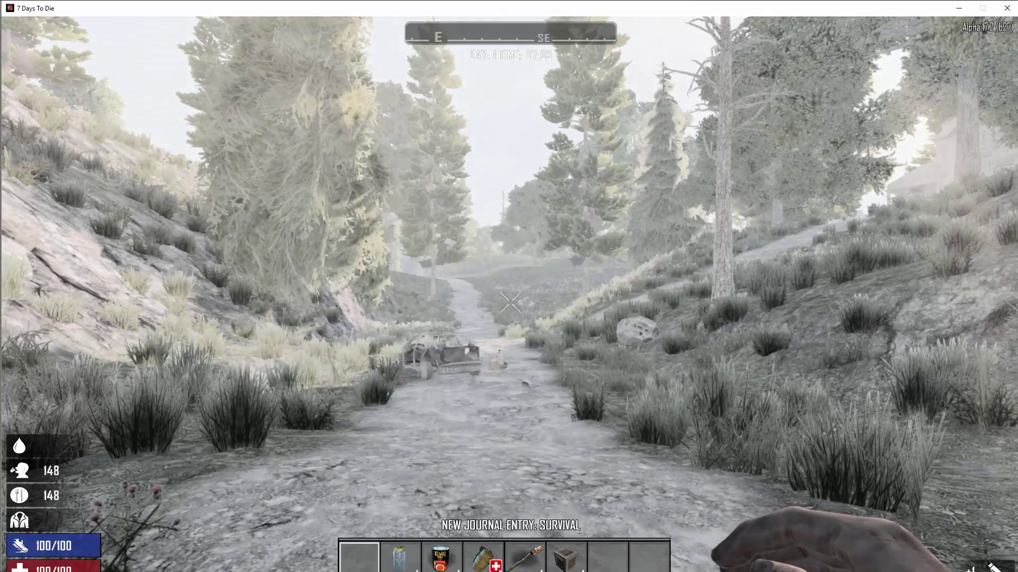
{"action": "left_click", "coordinate": [526, 413]}
{"action": "key", "text": "w"}
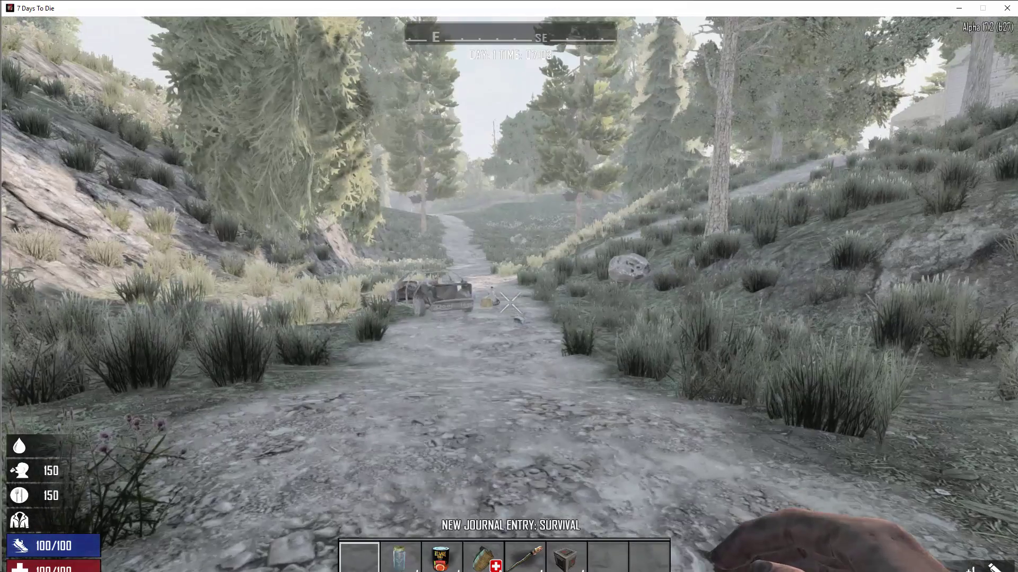
- Enable debug mode with the dm console command and spawn an entity on the road ahead
{"action": "key", "text": "F1"}
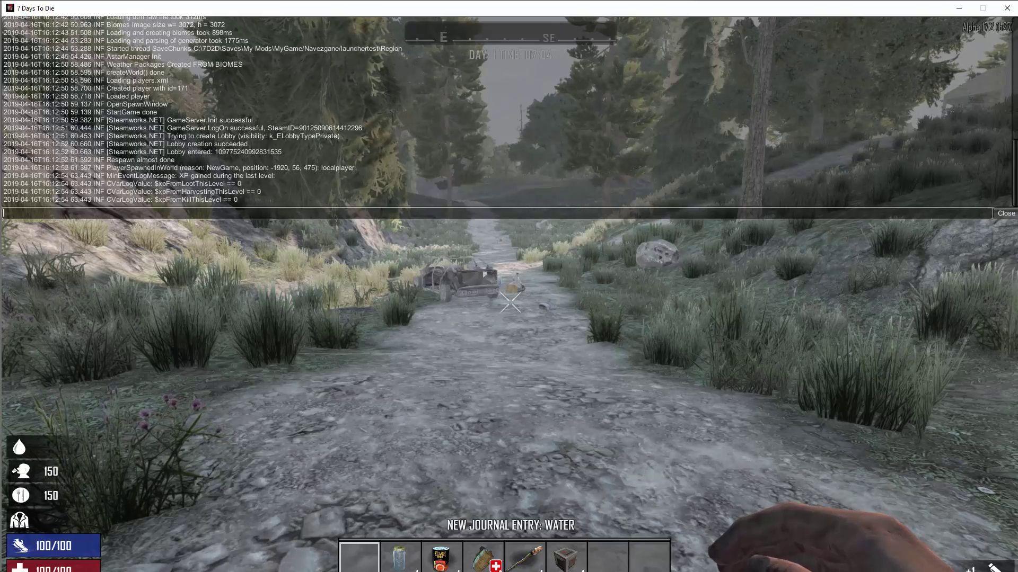
{"action": "type", "text": "dm"}
{"action": "key", "text": "Return"}
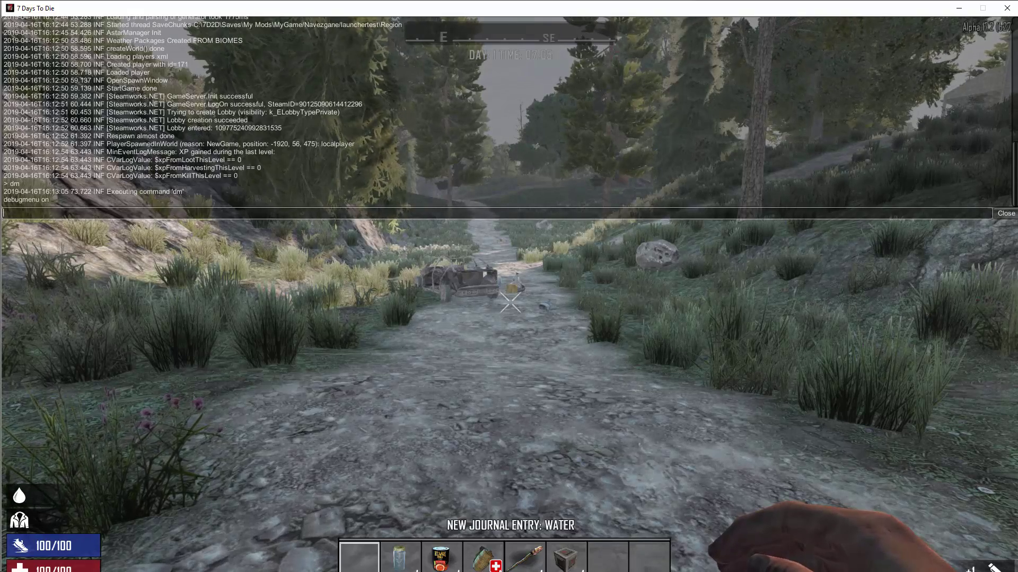
{"action": "key", "text": "F1"}
{"action": "key", "text": "F6"}
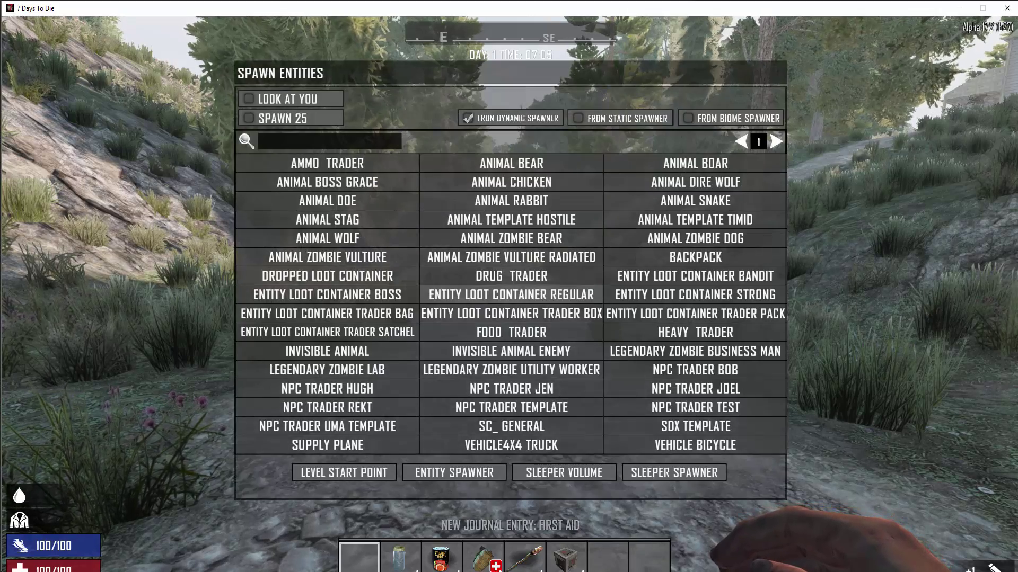
{"action": "left_click", "coordinate": [702, 336]}
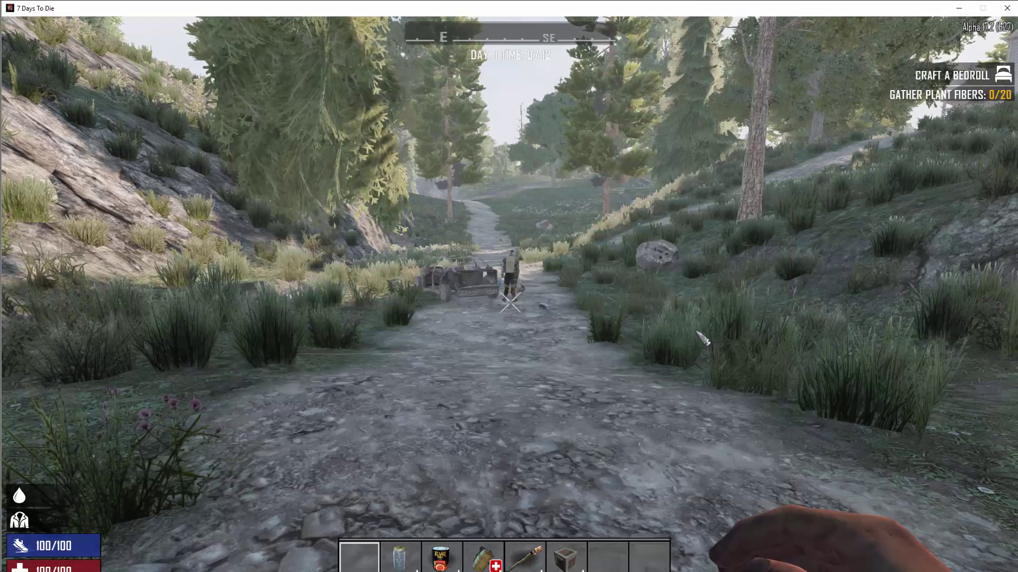